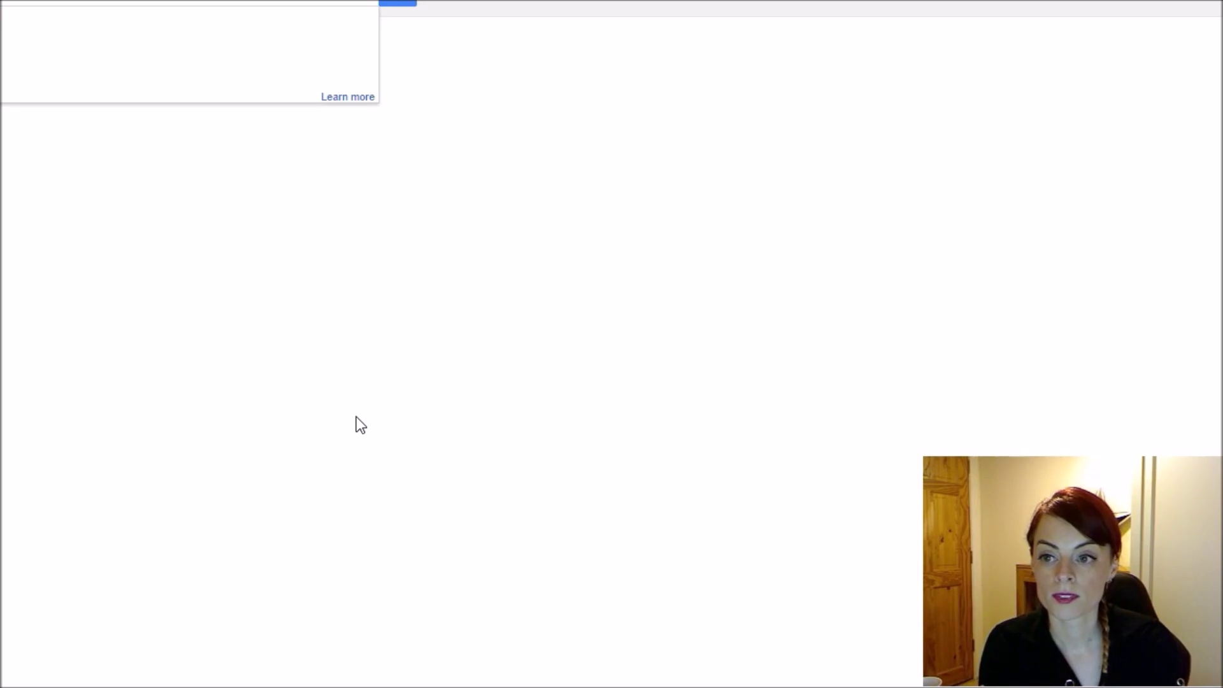
Load the Google web results for 'rabbit', showing the Rabbit knowledge panel
click(337, 437)
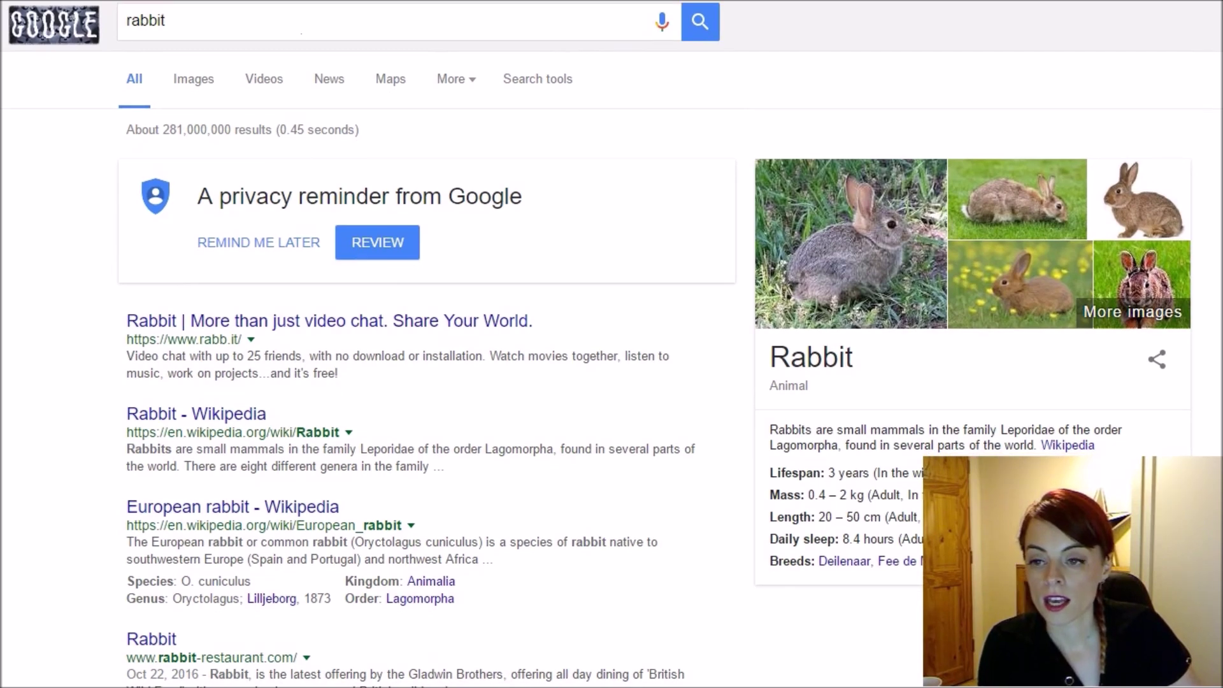
Show the 'rabbit' image results grid after a brief look back at All results
click(212, 85)
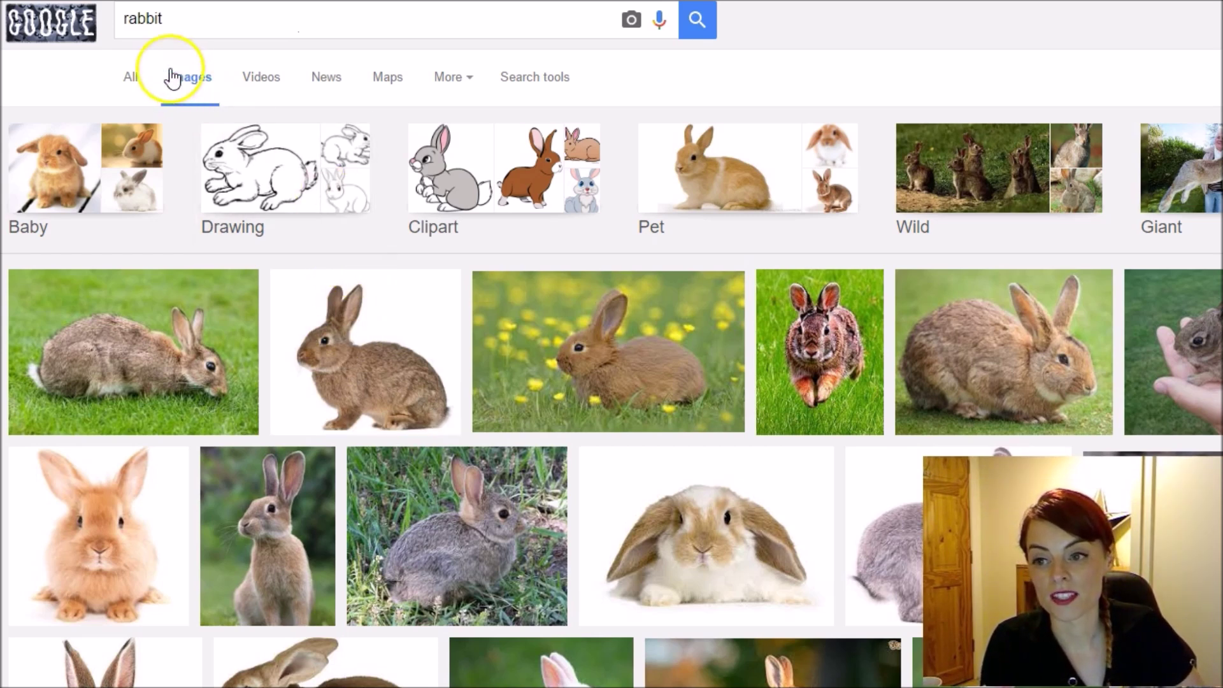
click(130, 77)
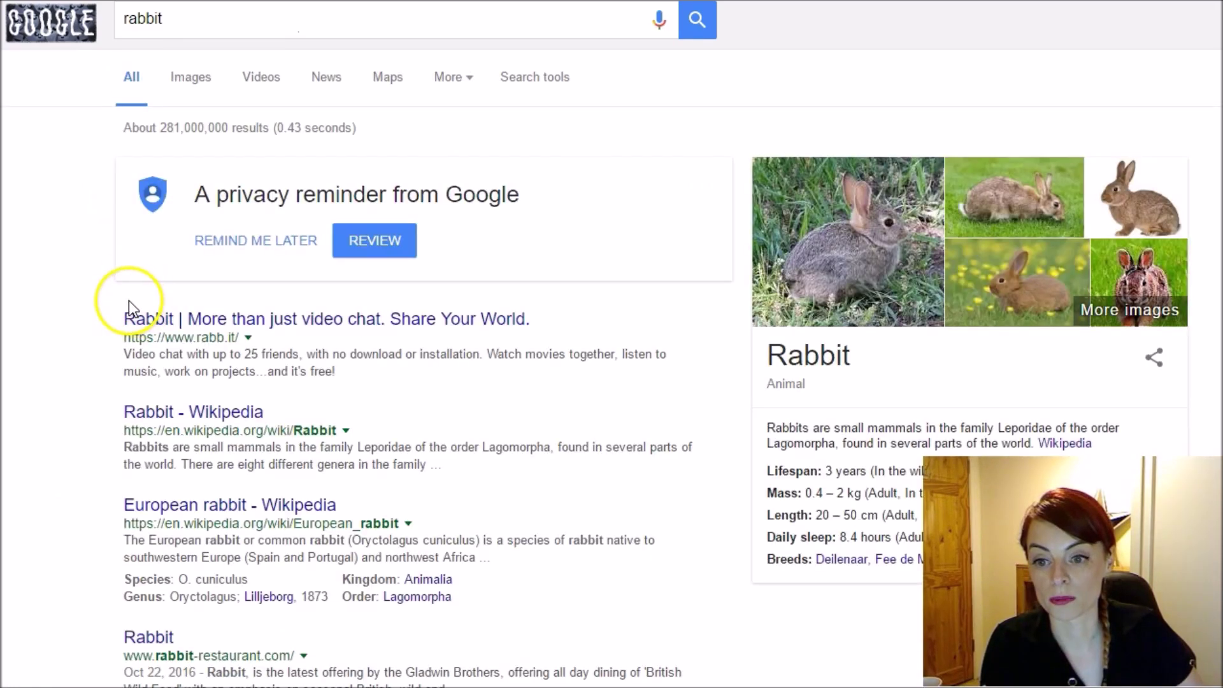
scroll(87, 344, down, 5)
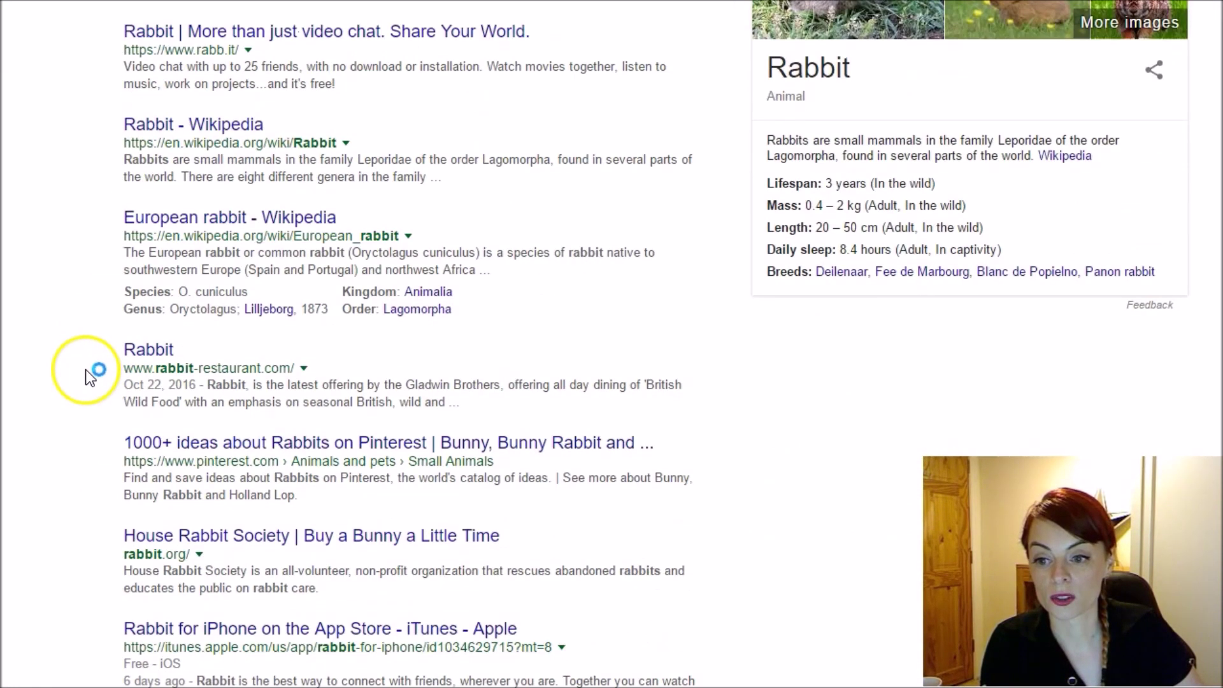
scroll(87, 370, down, 3)
scroll(87, 370, up, 8)
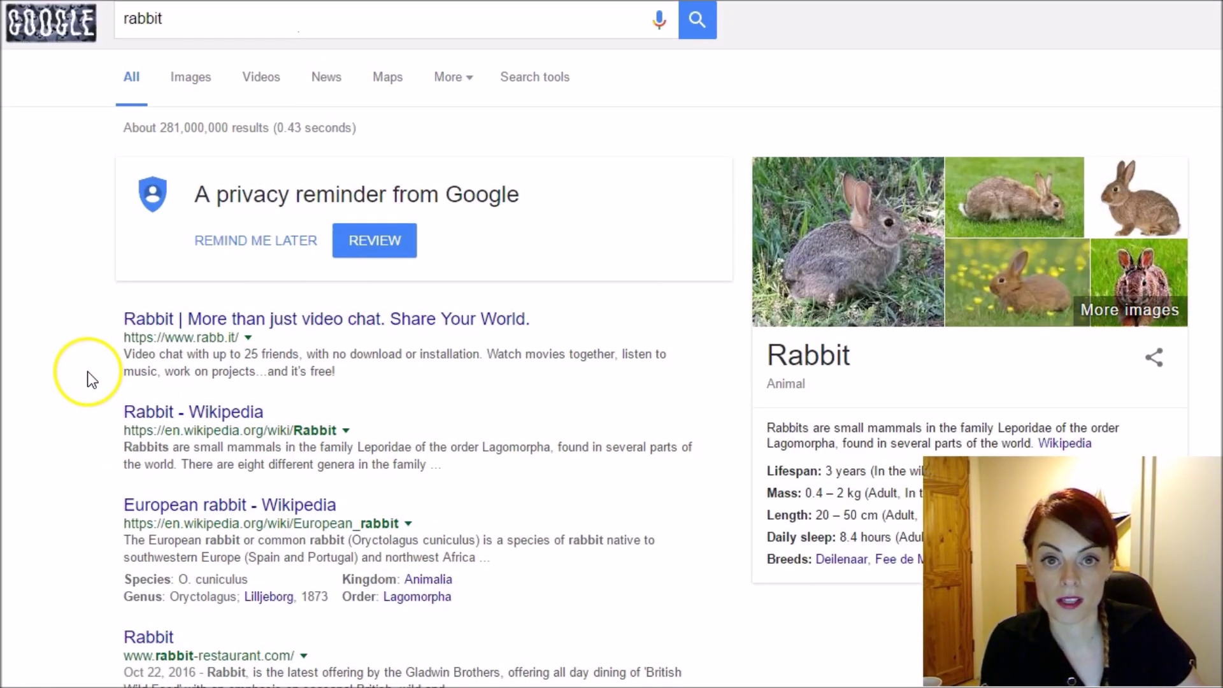
click(192, 79)
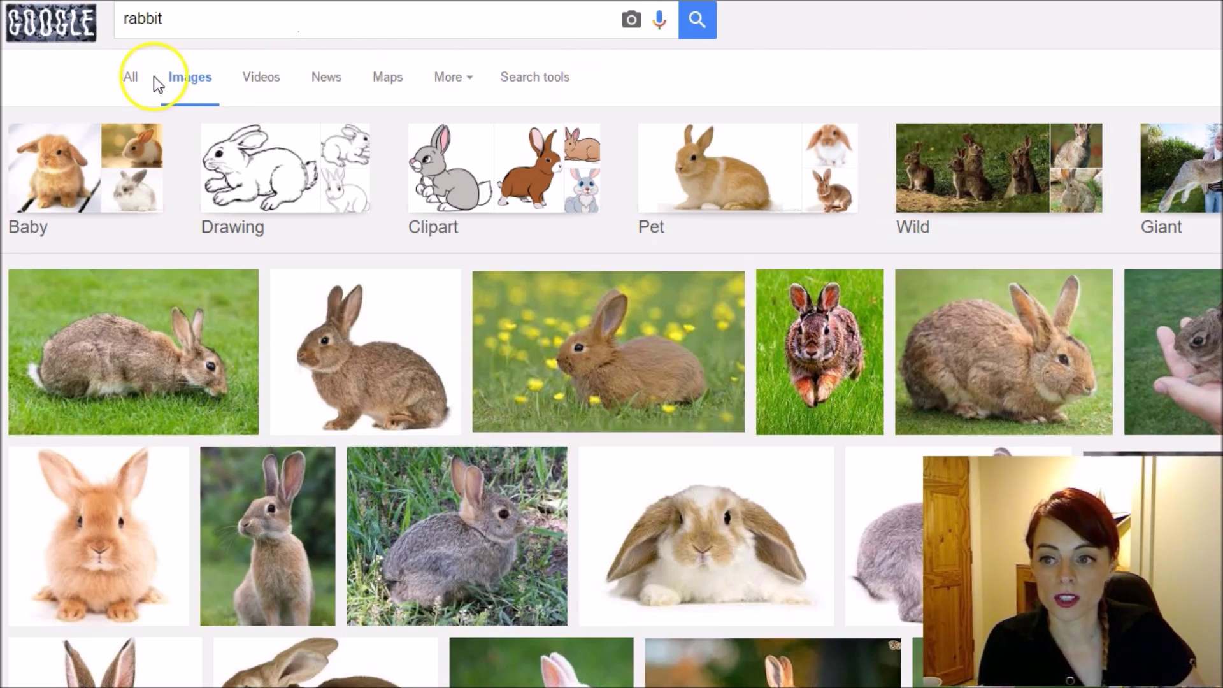
Reveal Search tools and expand the Usage rights dropdown of license filters
click(547, 80)
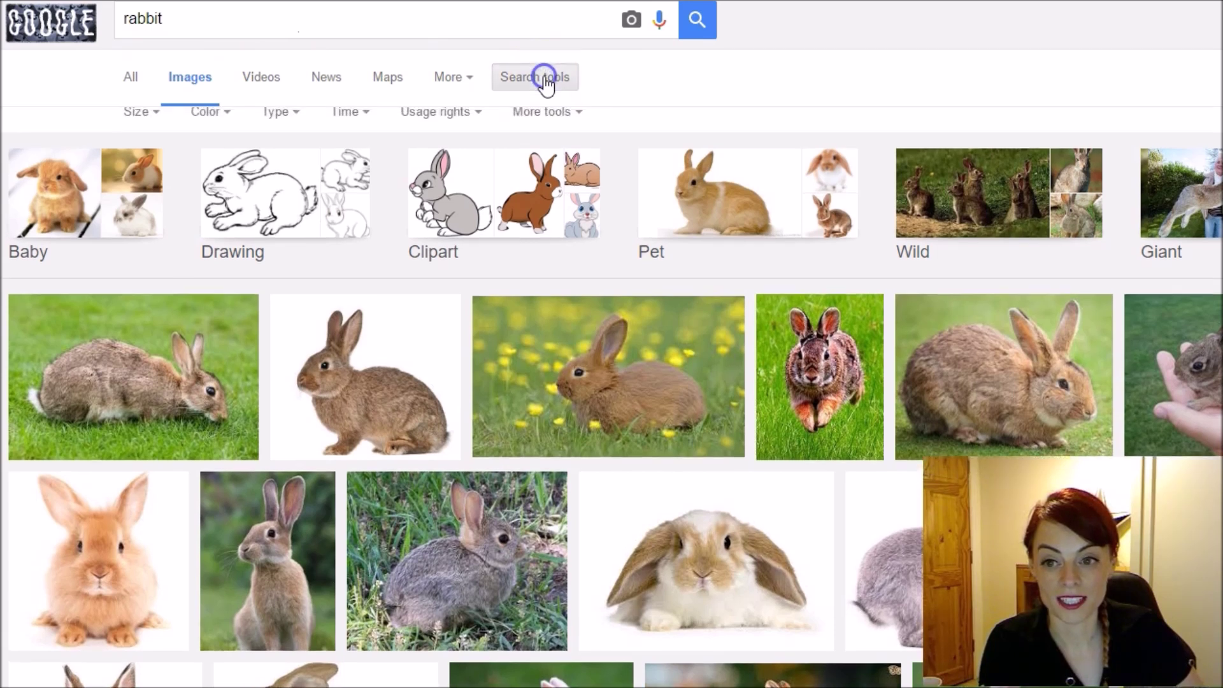
click(547, 80)
click(547, 80)
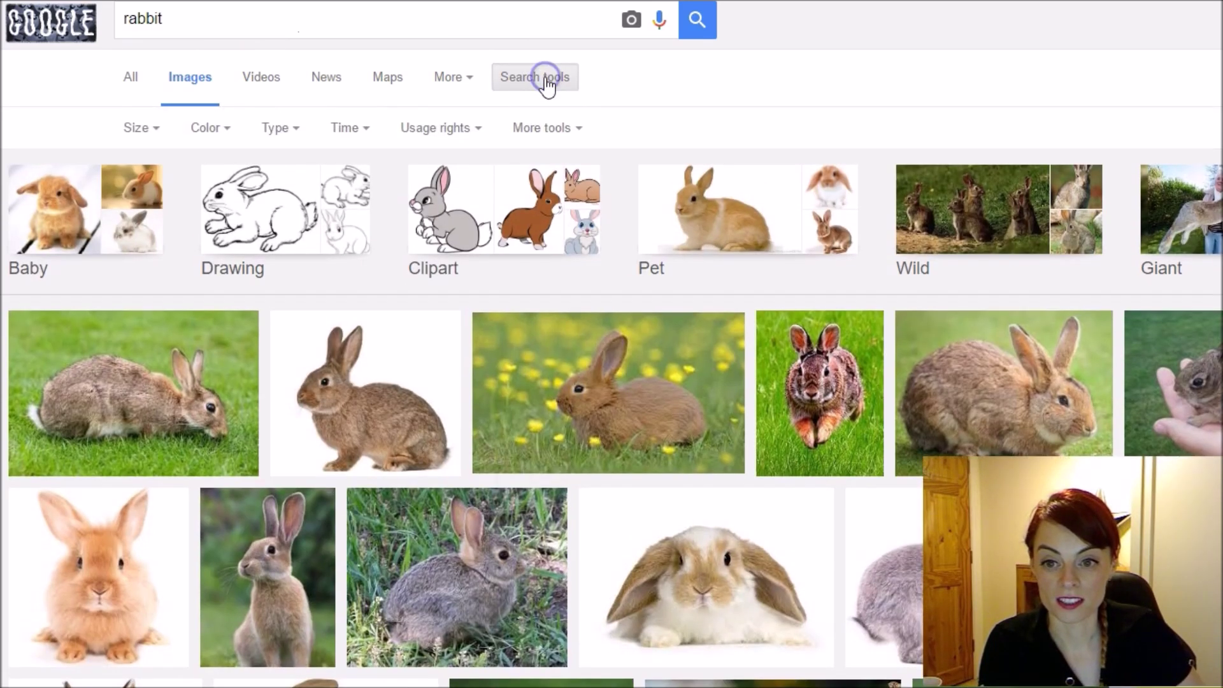
click(480, 131)
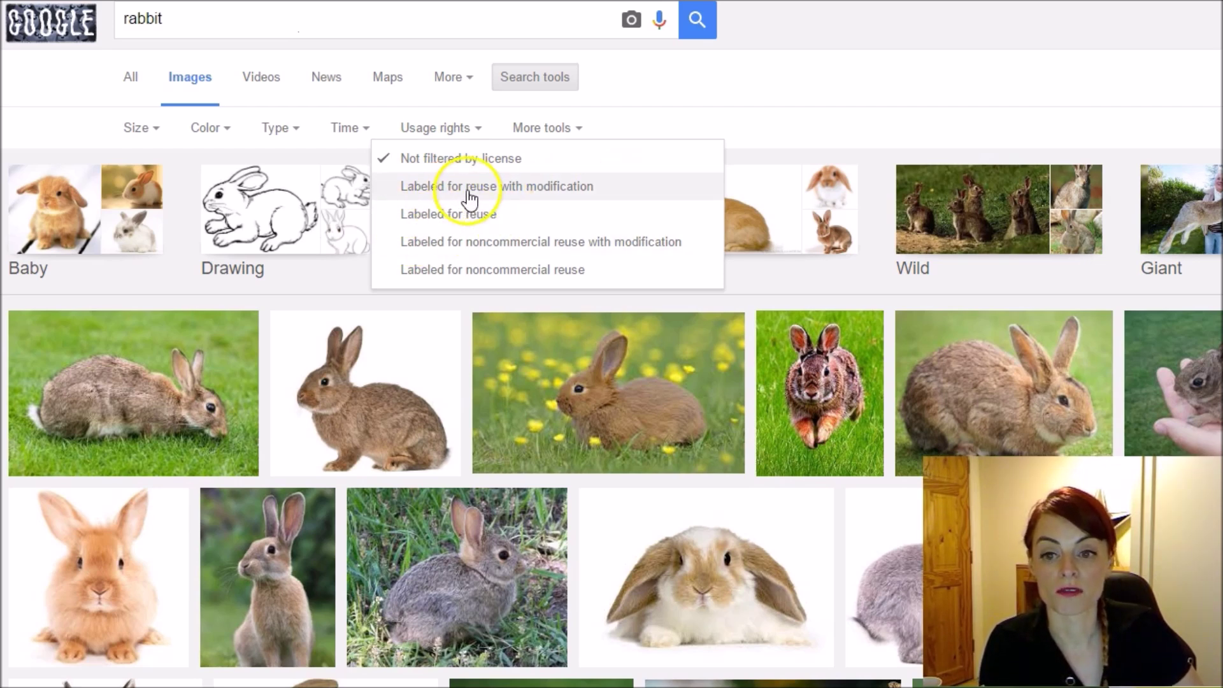
Filter to 'Labeled for reuse with modification' and preview the lop-eared rabbit photo
click(651, 187)
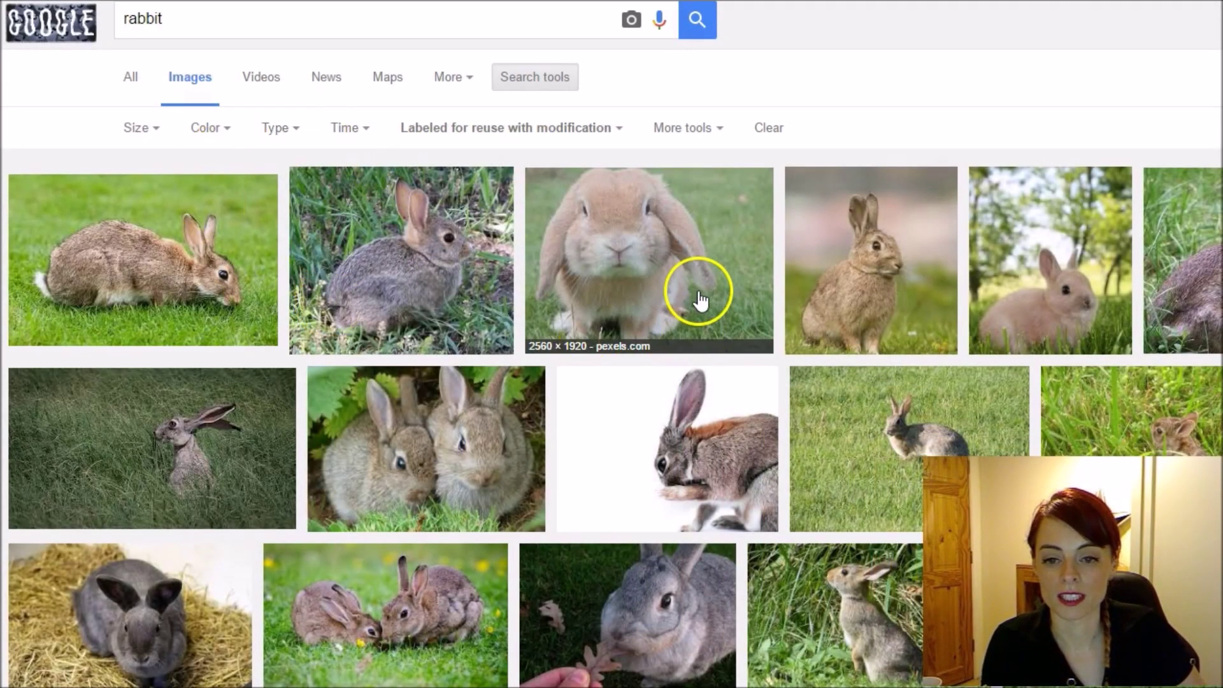
click(727, 236)
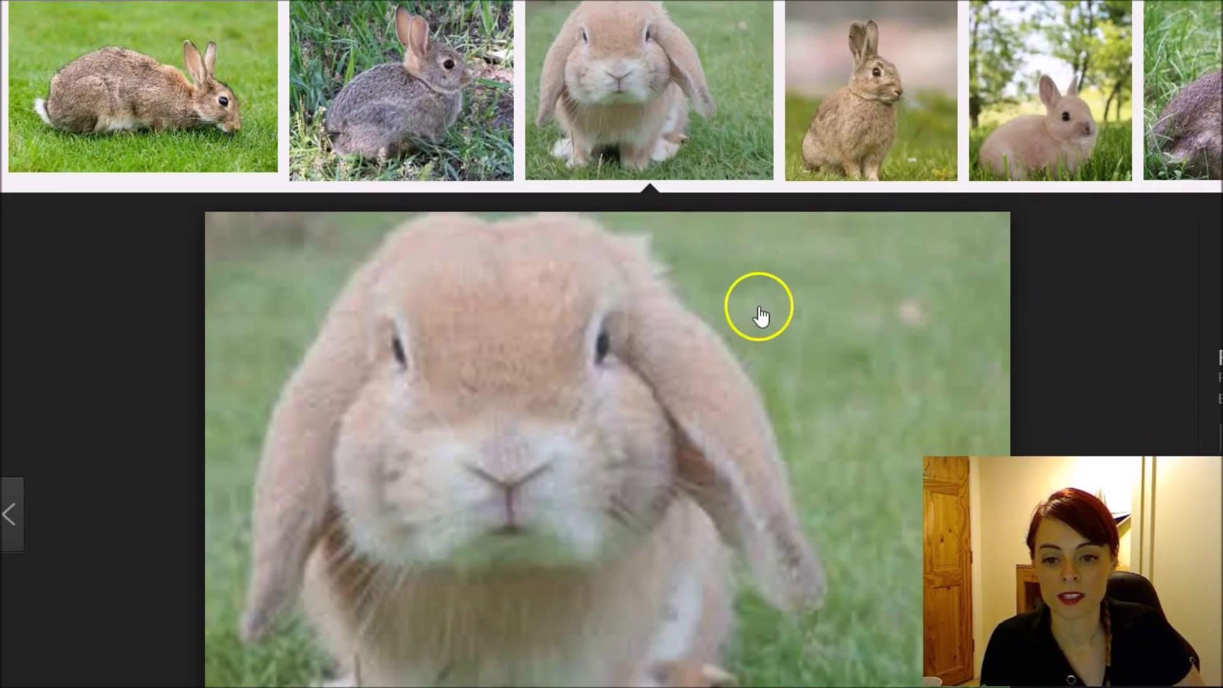
scroll(612, 344, down, 3)
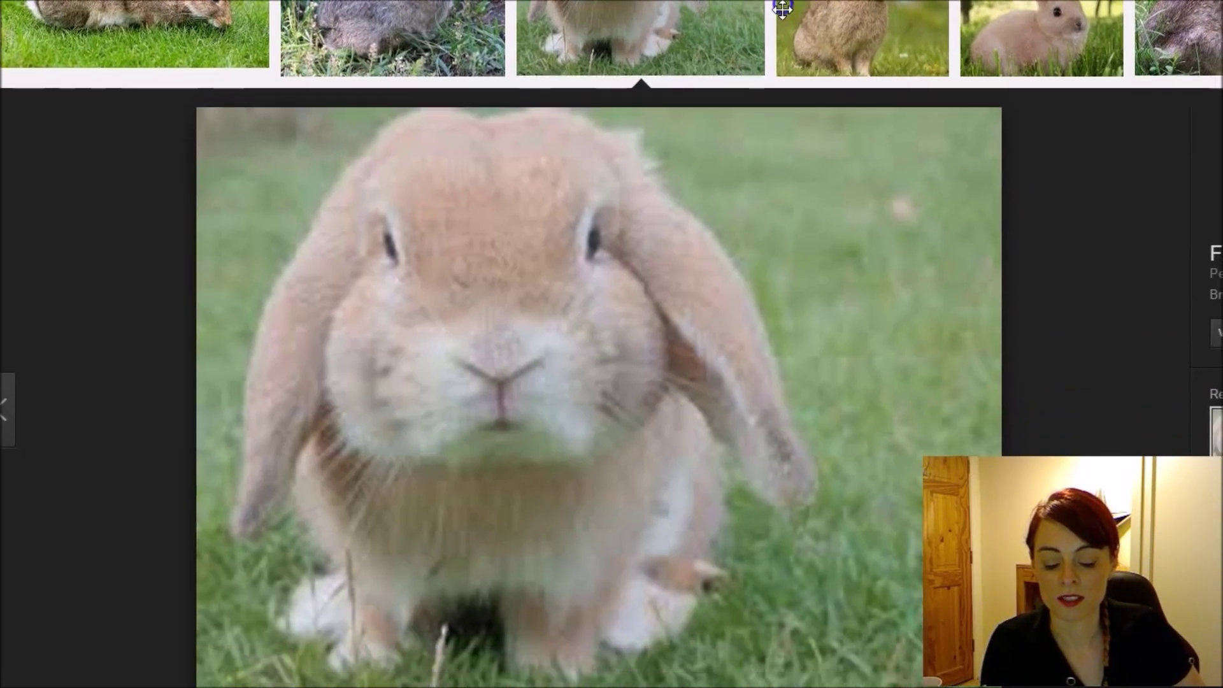
Open the lop-eared rabbit photo's detail page on Pexels
click(738, 185)
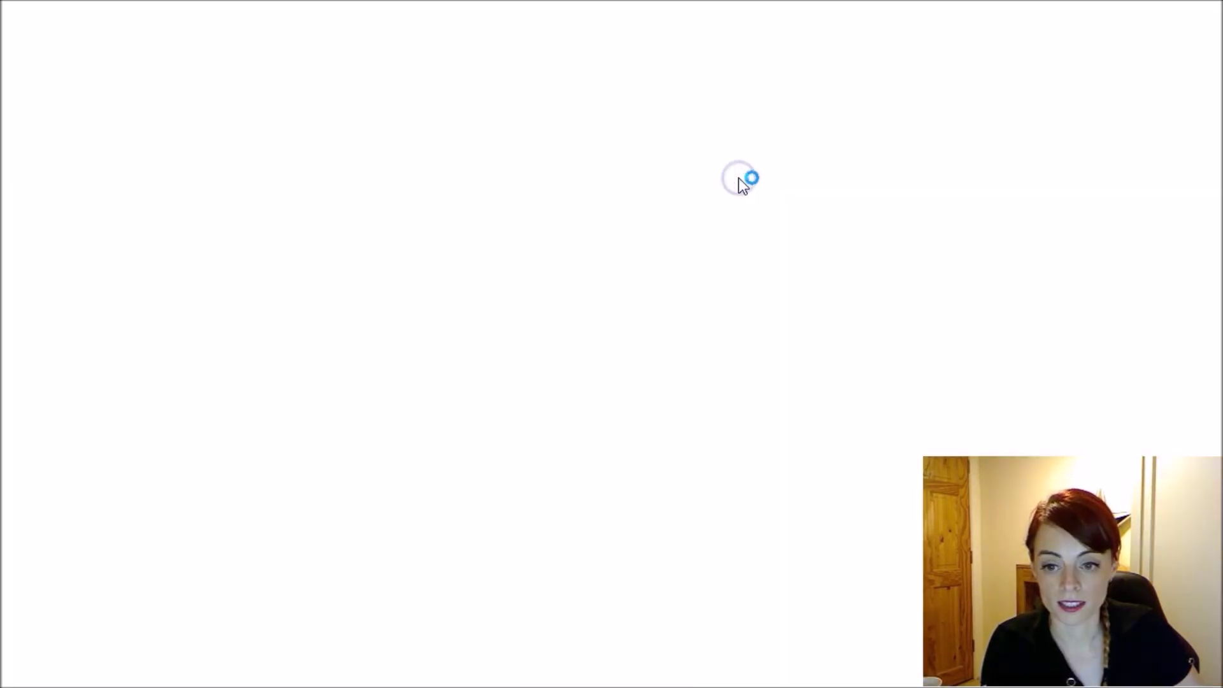
scroll(612, 344, up, 3)
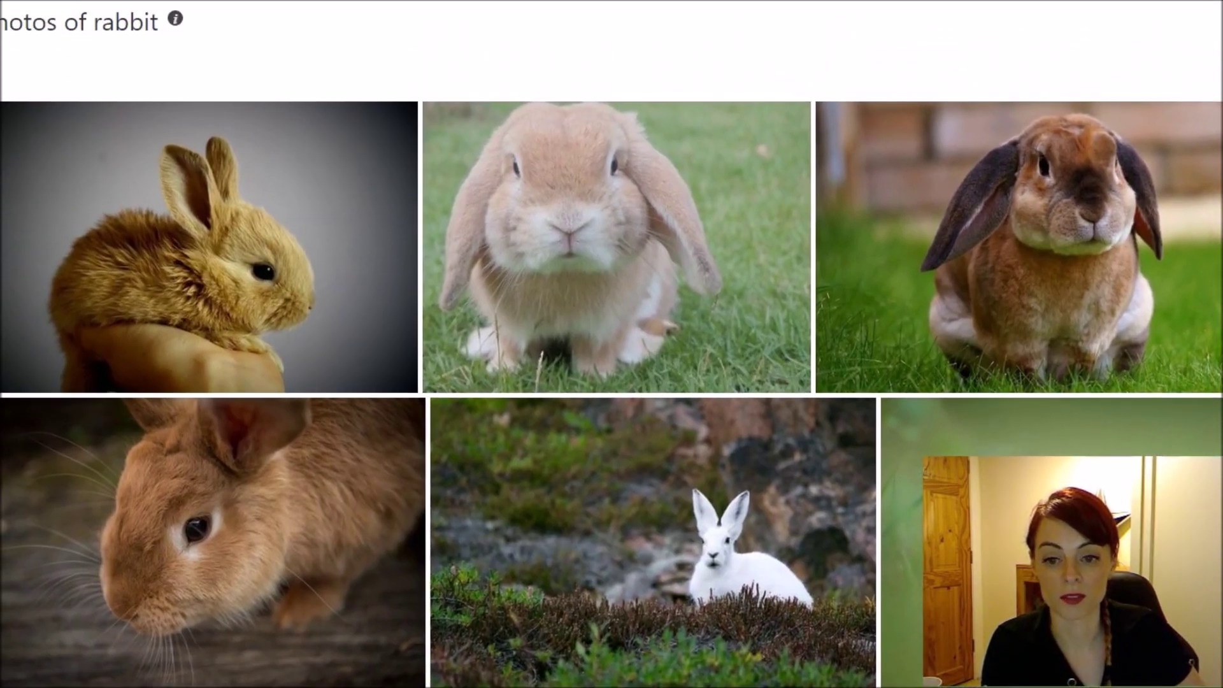
mouse_move(637, 197)
click(730, 197)
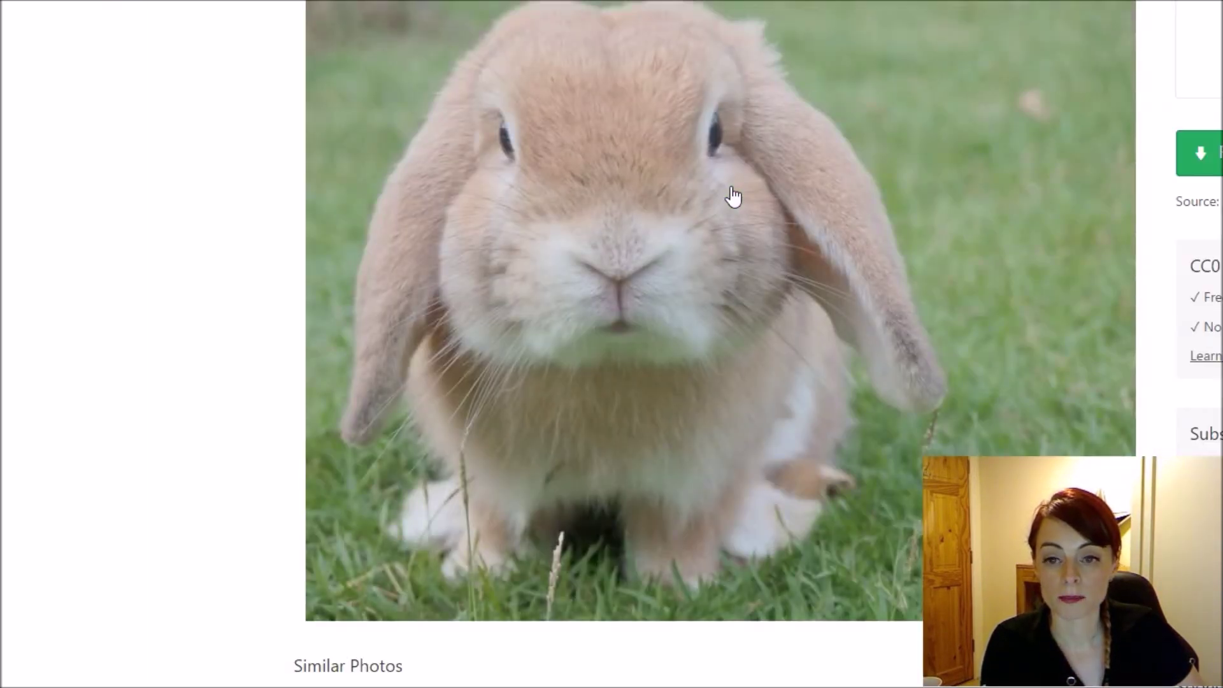
Confirm the photo's CC0 License and choose 'Save image as...' for it
click(744, 153)
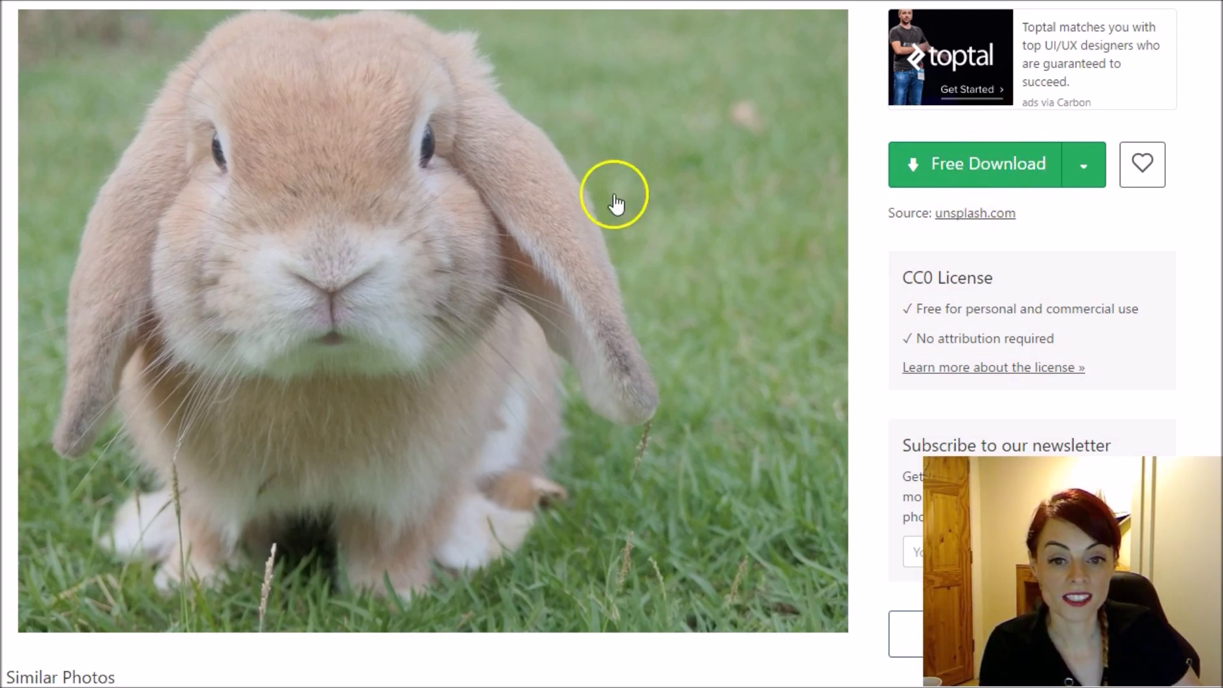
click(427, 214)
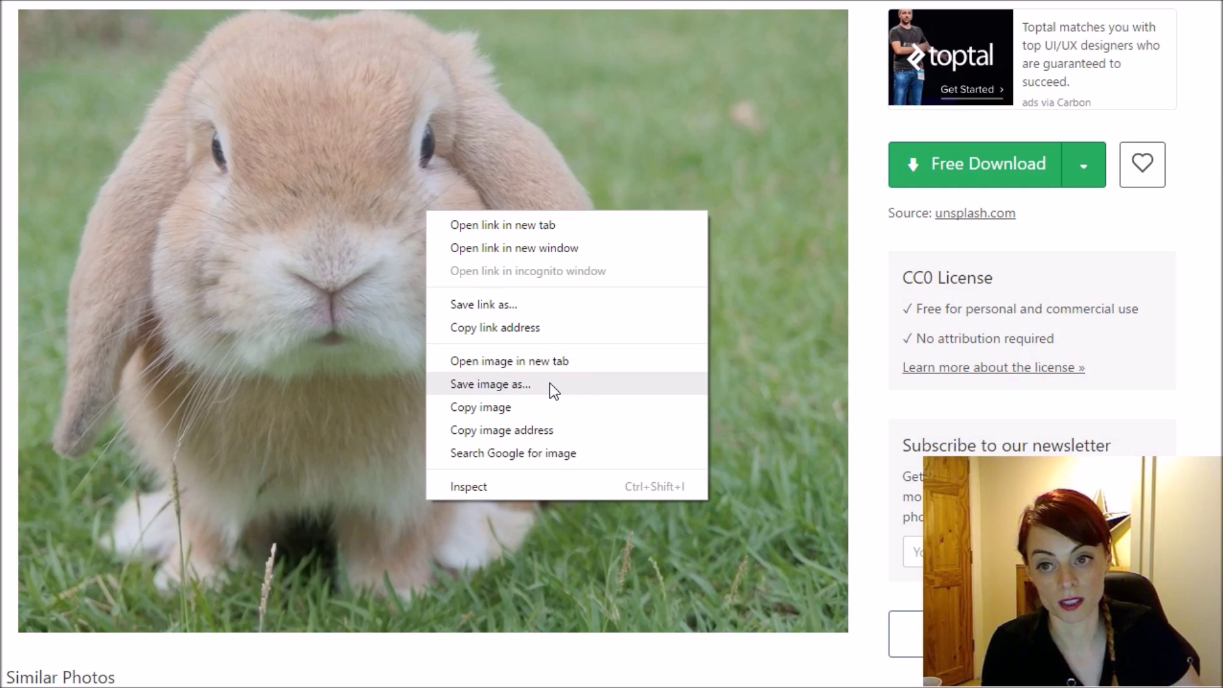
click(549, 384)
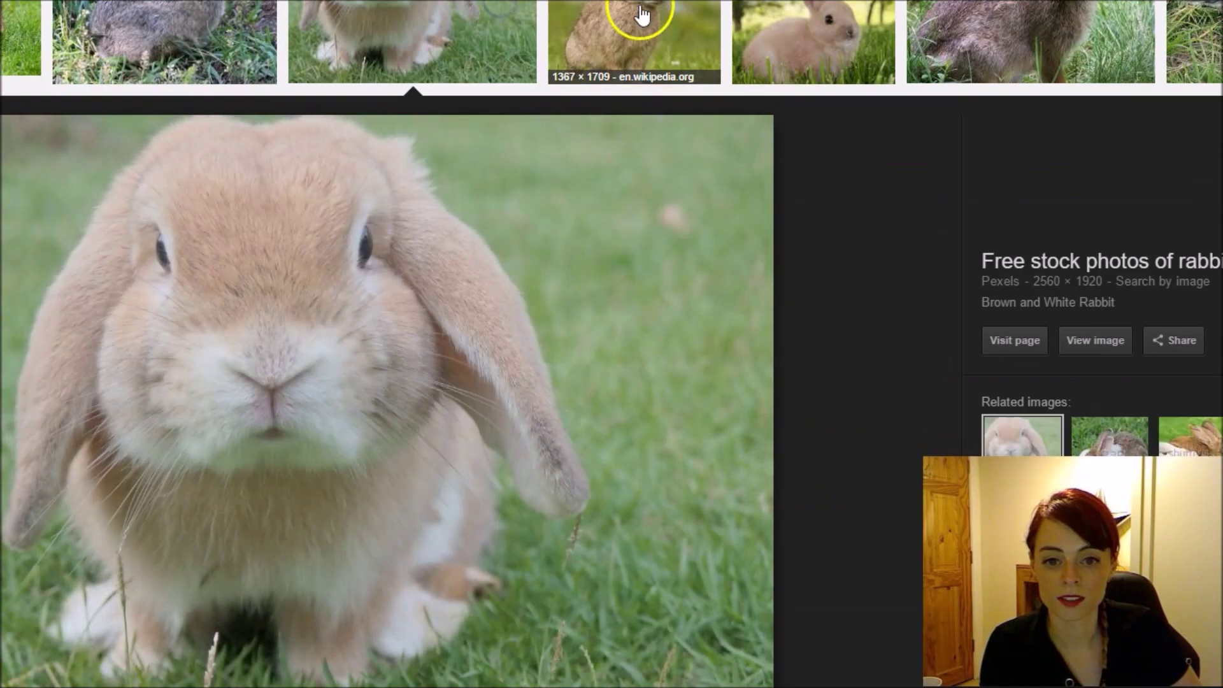
Preview the white-background rabbit result and open its Pixabay source page
scroll(648, 68, down, 10)
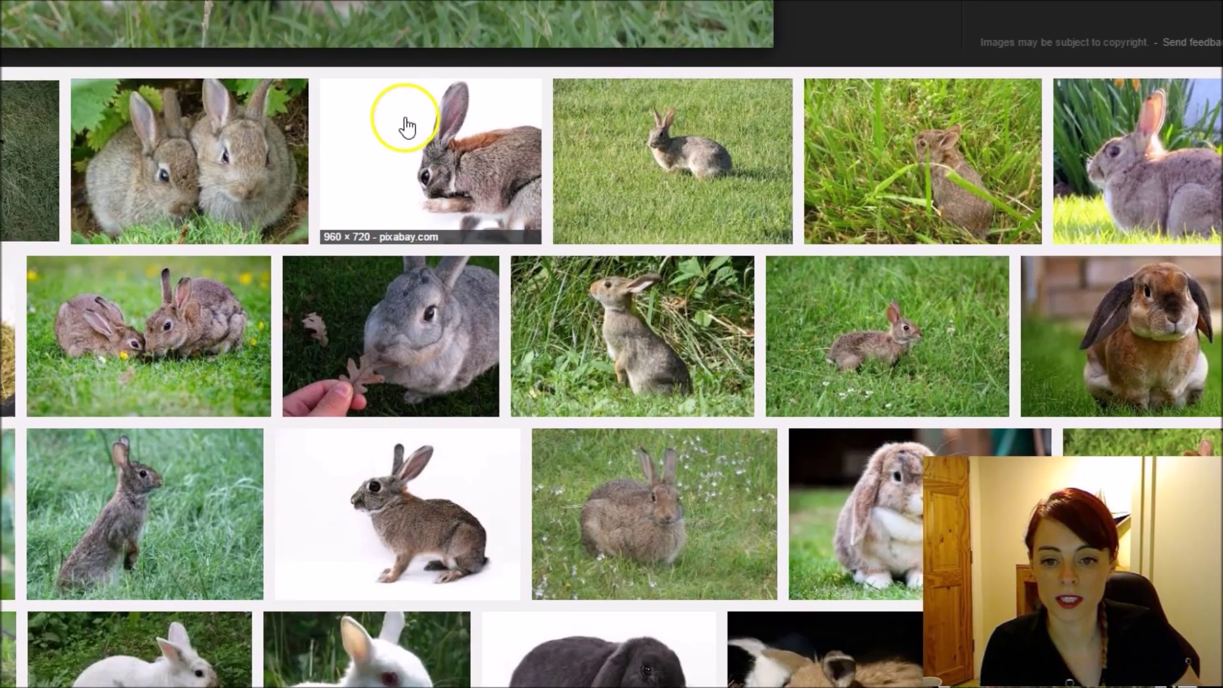
click(406, 127)
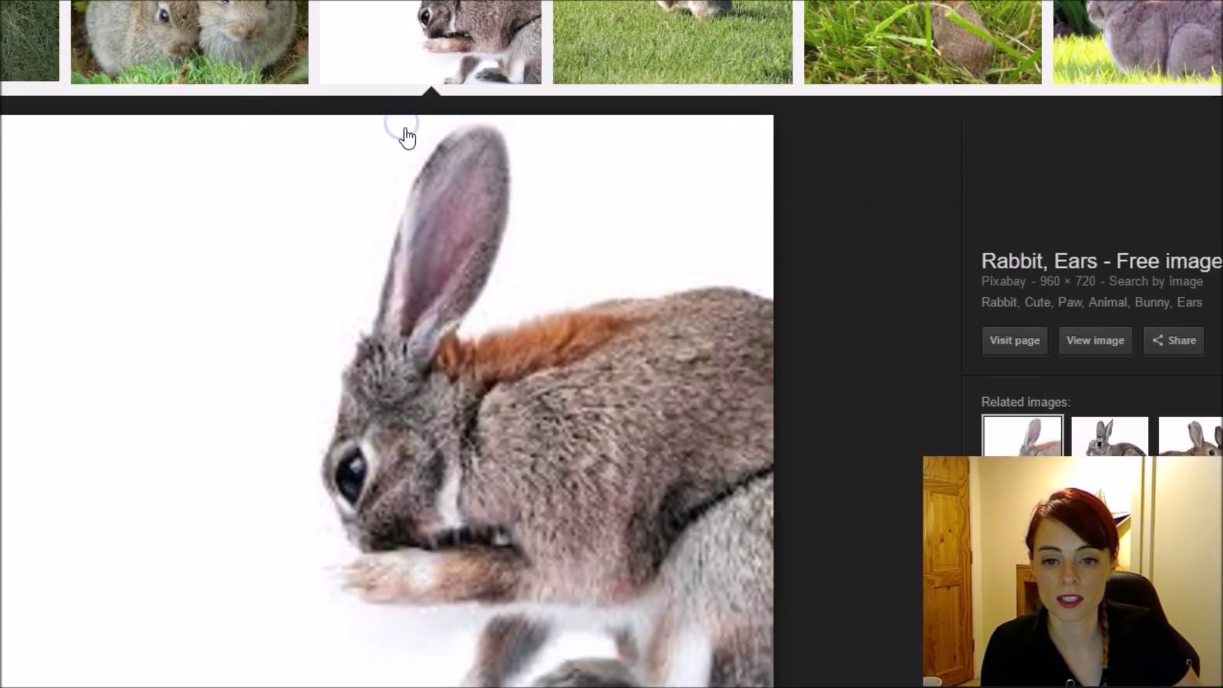
click(227, 281)
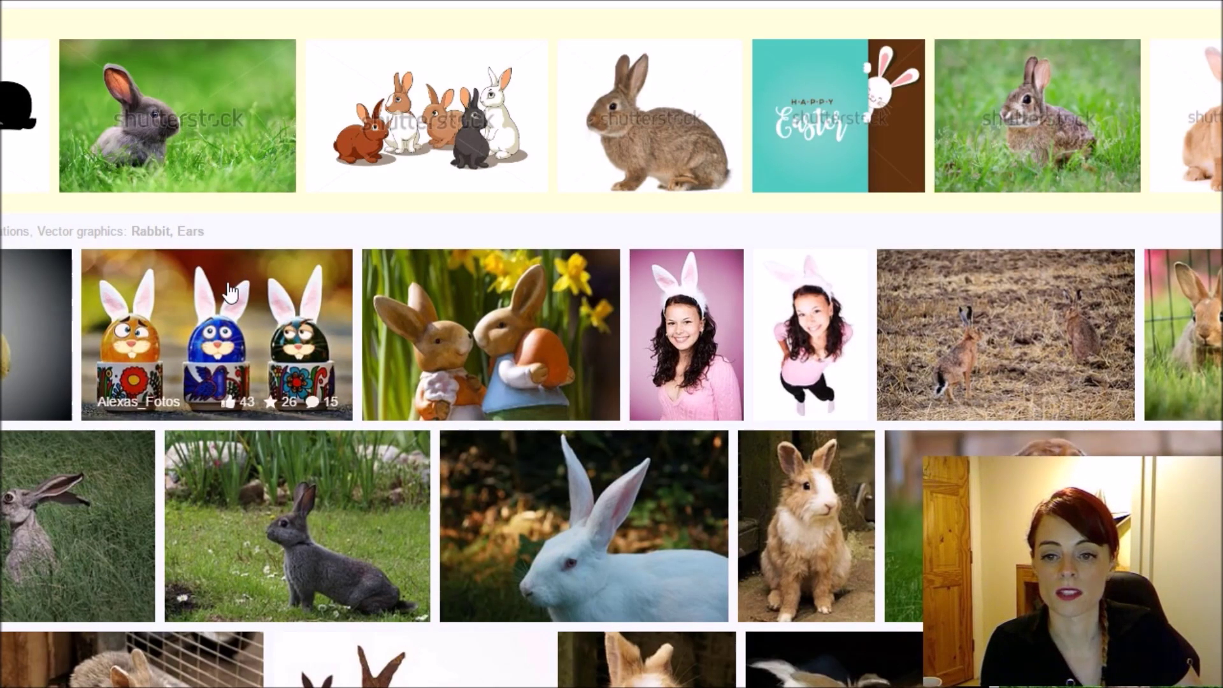
scroll(590, 179, down, 8)
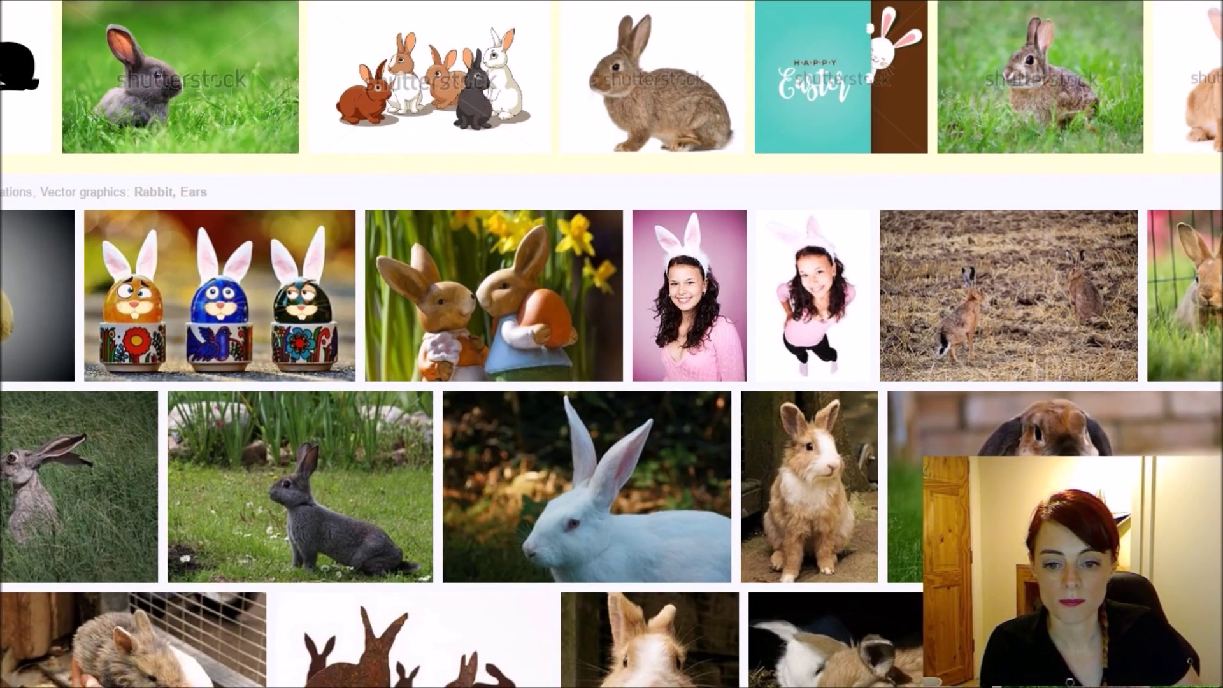
scroll(590, 189, down, 2)
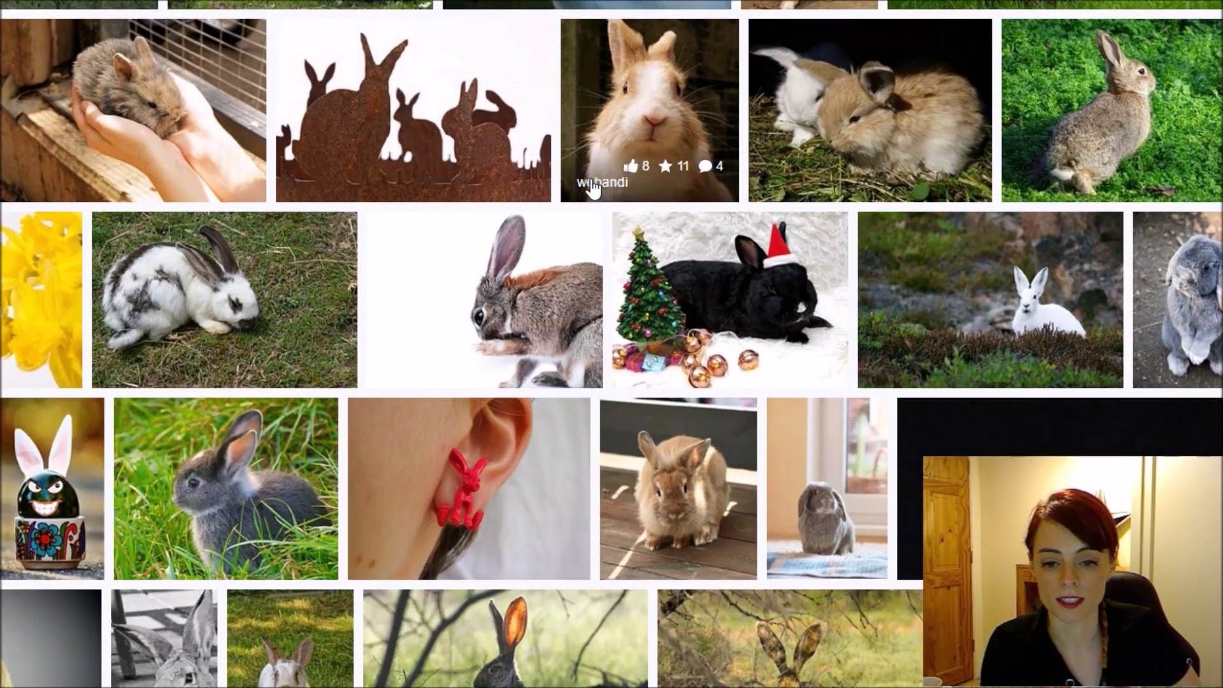
Open the rabbit photo's Pixabay page and highlight its CC0 Public Domain label
click(450, 275)
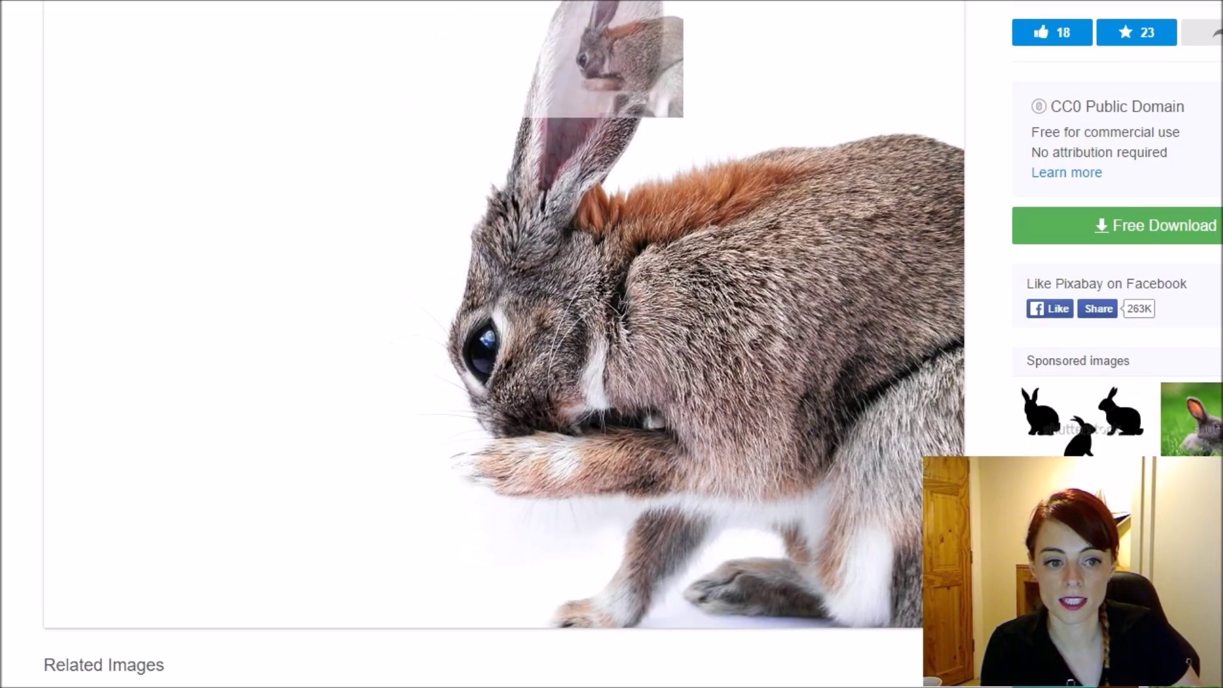
triple_click(104, 665)
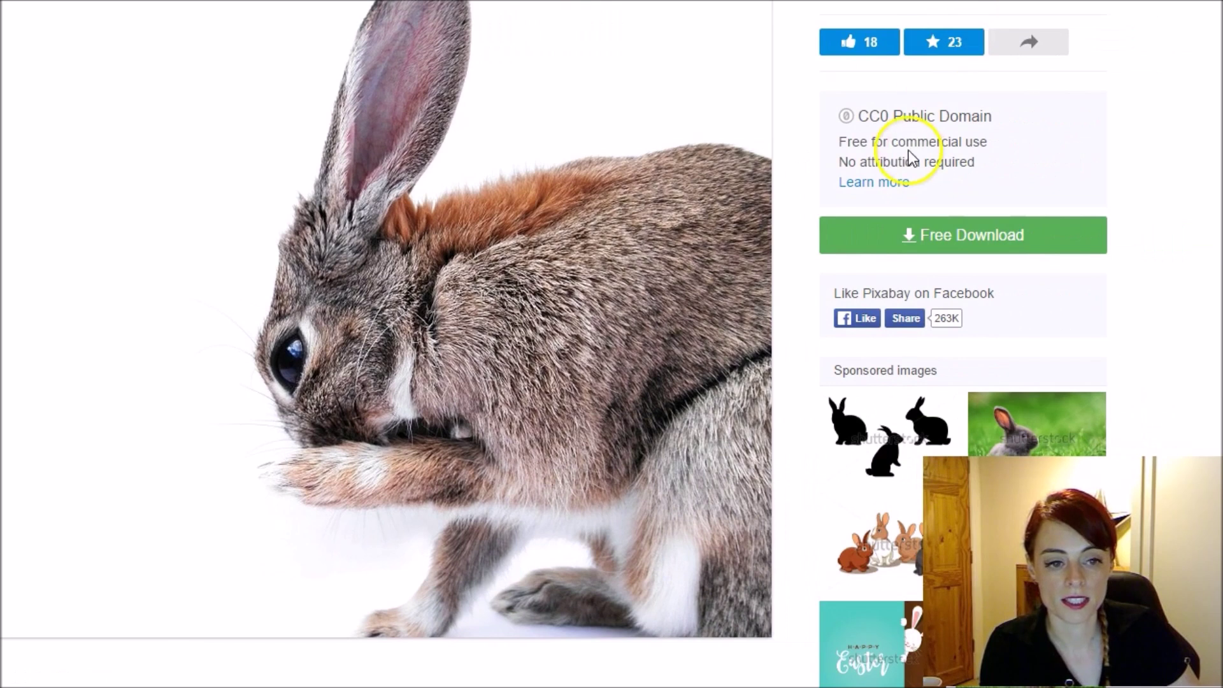
drag(864, 112, 1002, 121)
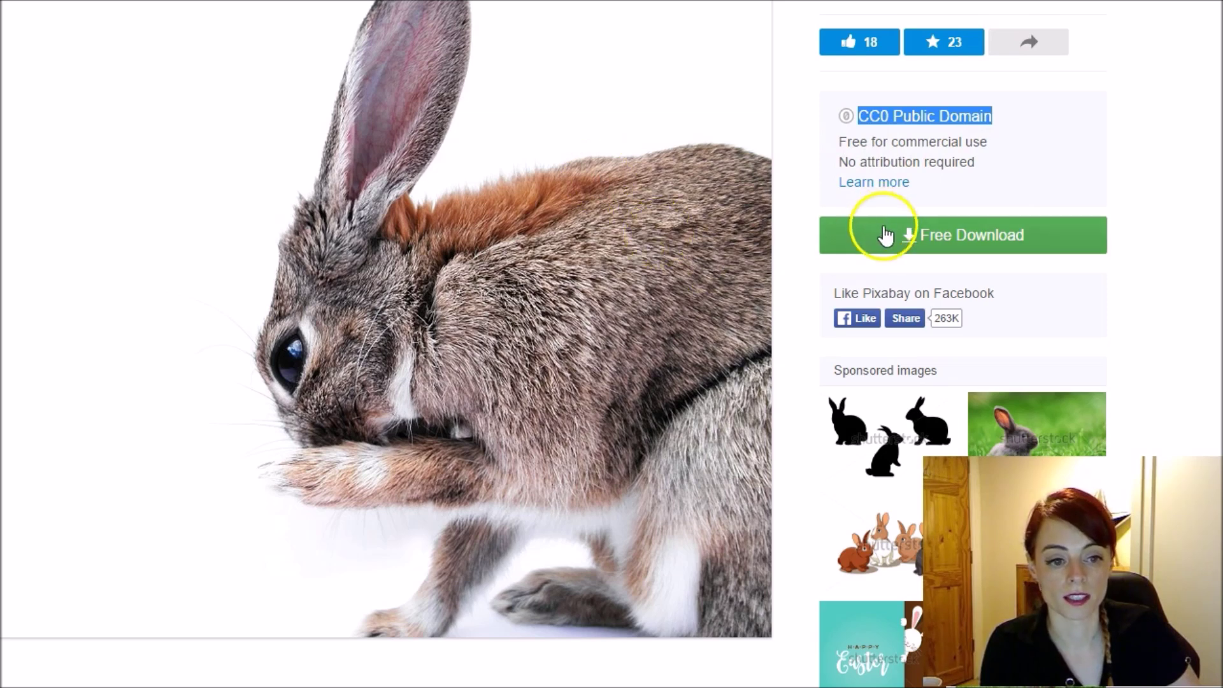
Dismiss the image's context menu and close the tab to return to Google Images
right_click(138, 217)
click(181, 262)
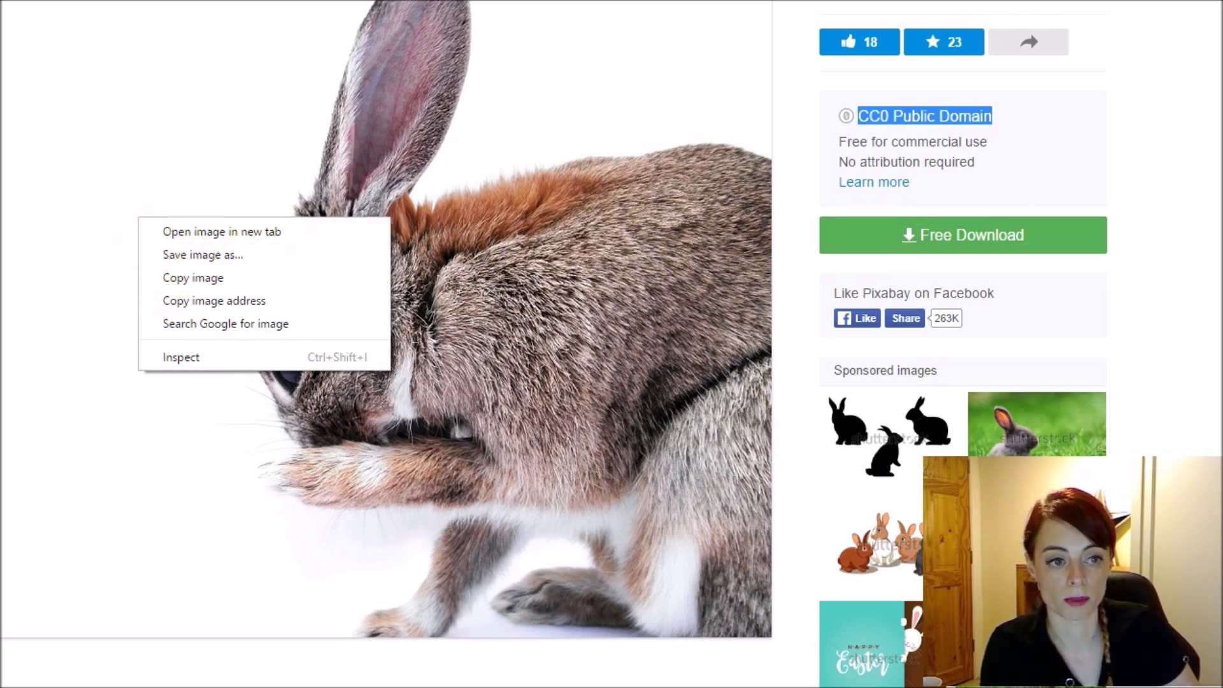
key(Escape)
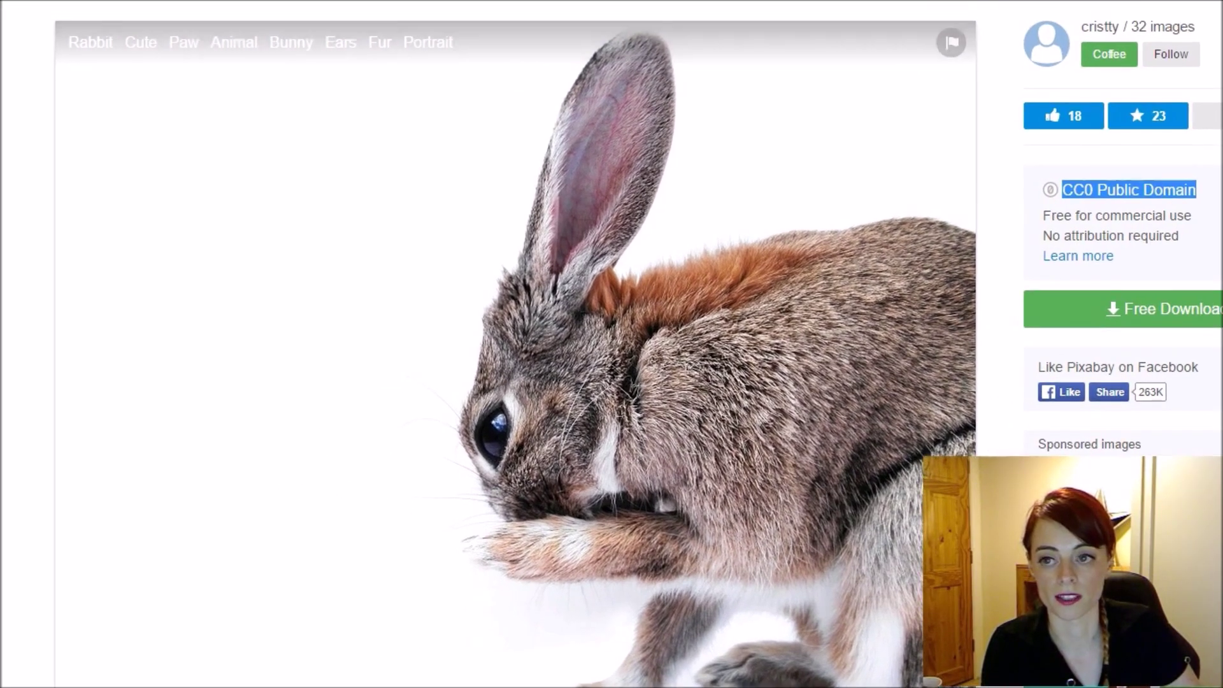
key(ctrl+w)
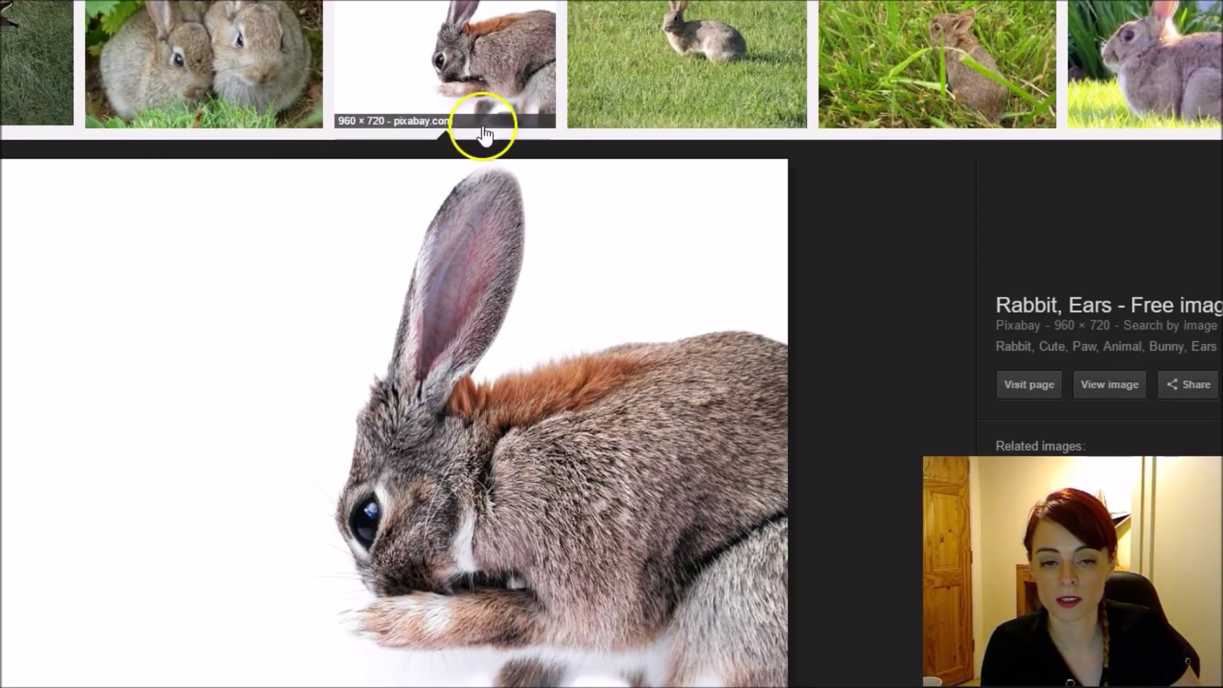
Preview 'Rabbit in Field.jpg' and open its Wikimedia Commons source page
scroll(371, 153, up, 5)
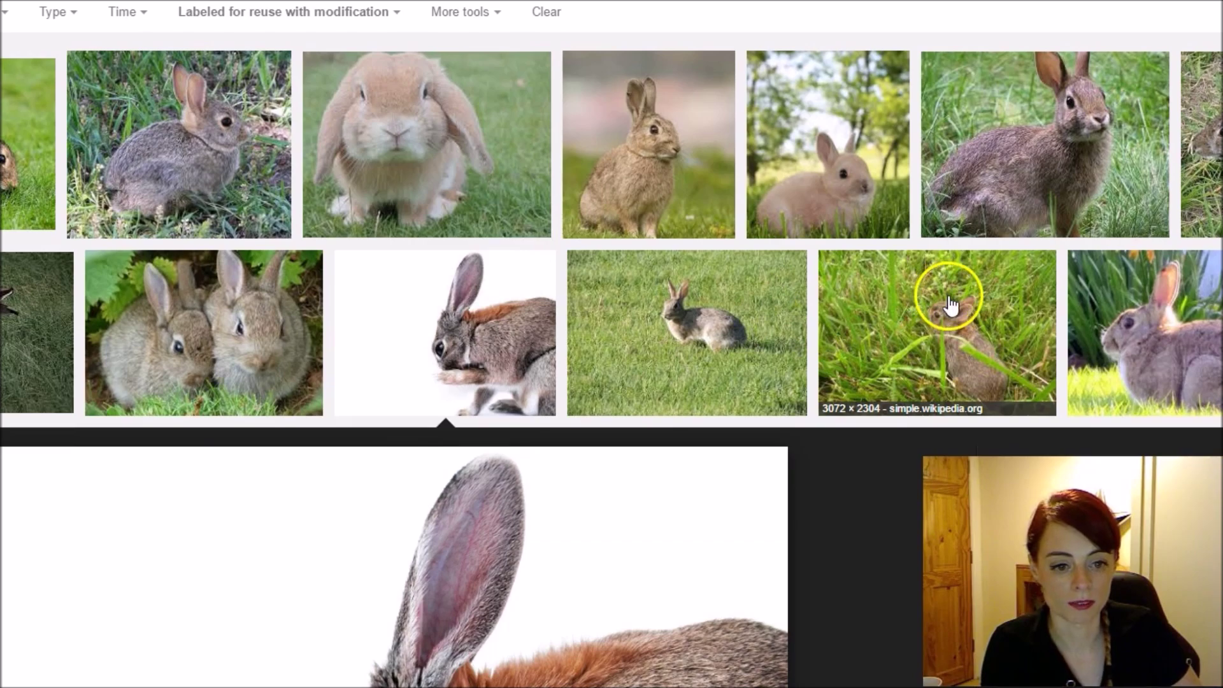
scroll(943, 275, down, 12)
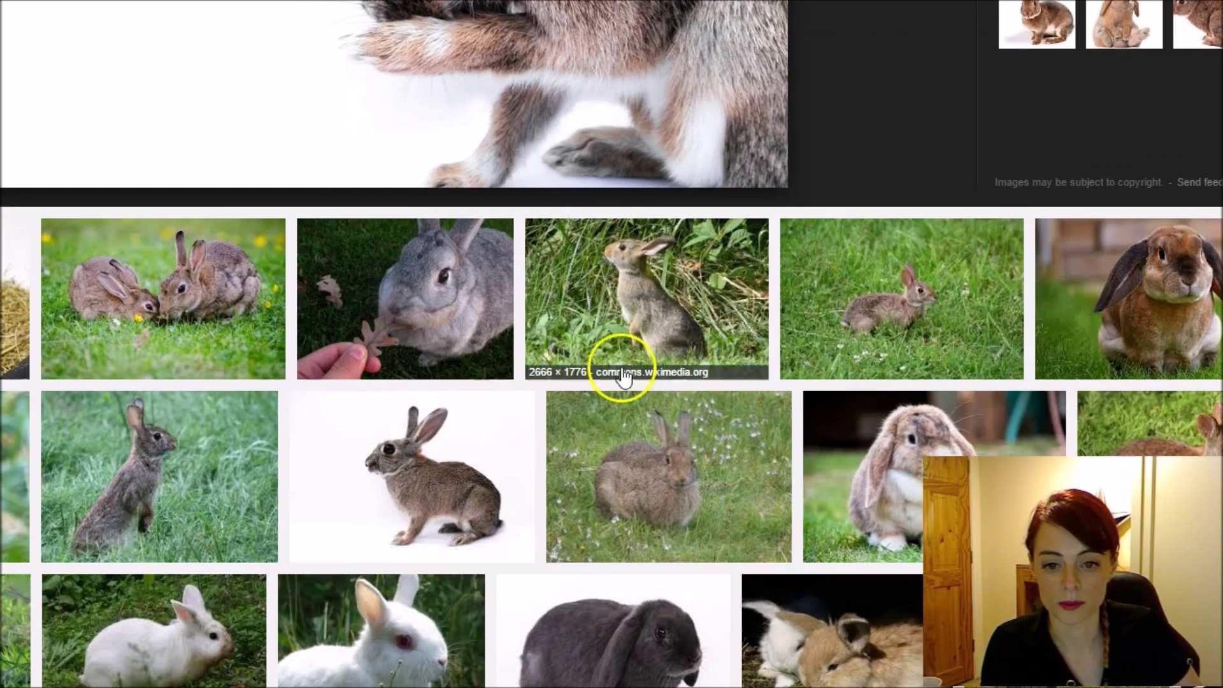
click(709, 271)
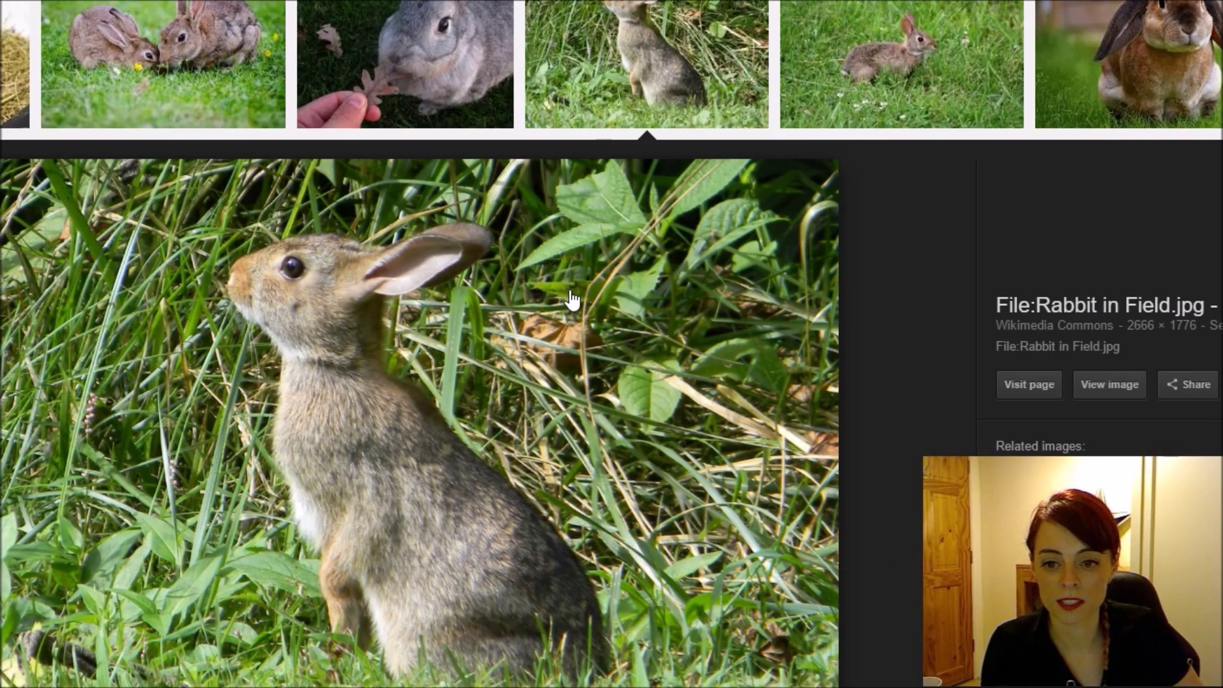
click(572, 299)
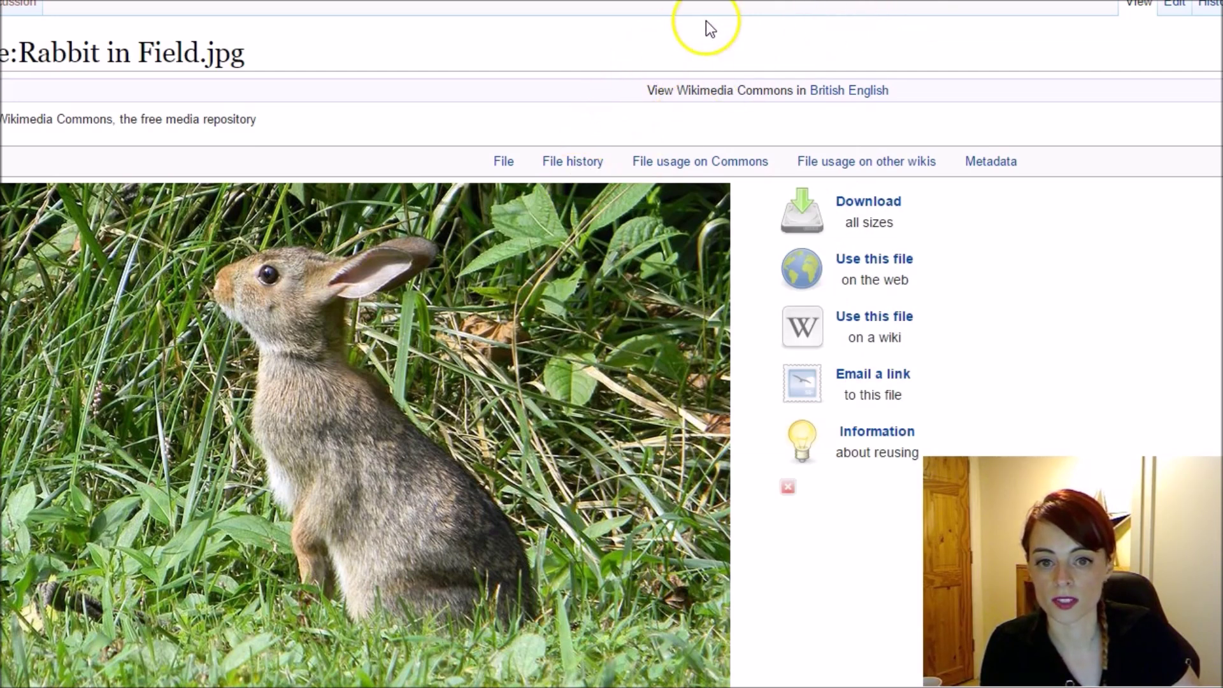
Read the Licensing section's CC Attribution-Share Alike 3.0 Unported license, then return to the rabbit results
scroll(590, 121, down, 3)
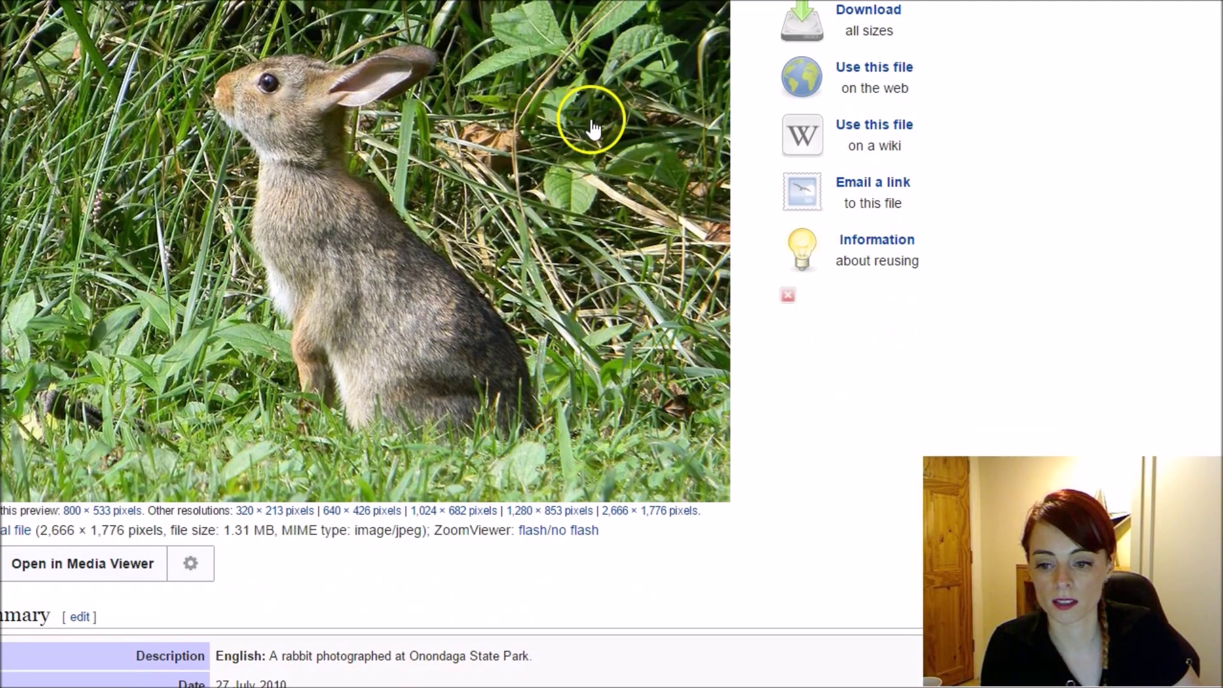
scroll(309, 418, down, 2)
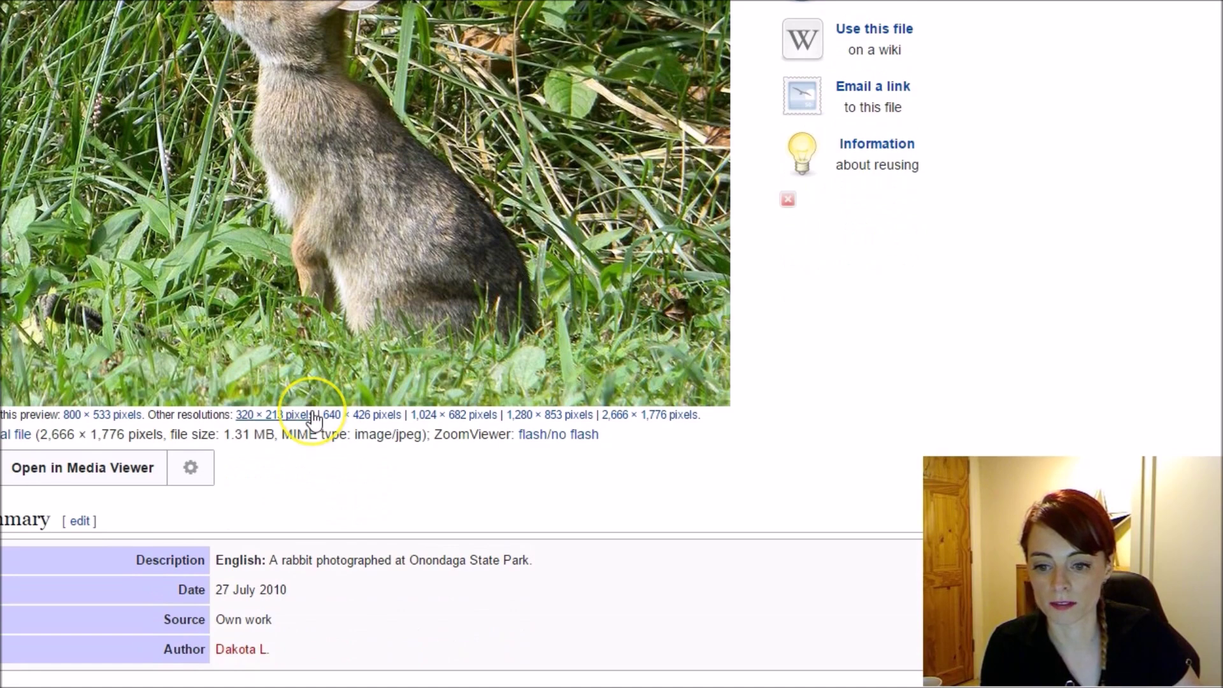
scroll(314, 419, down, 7)
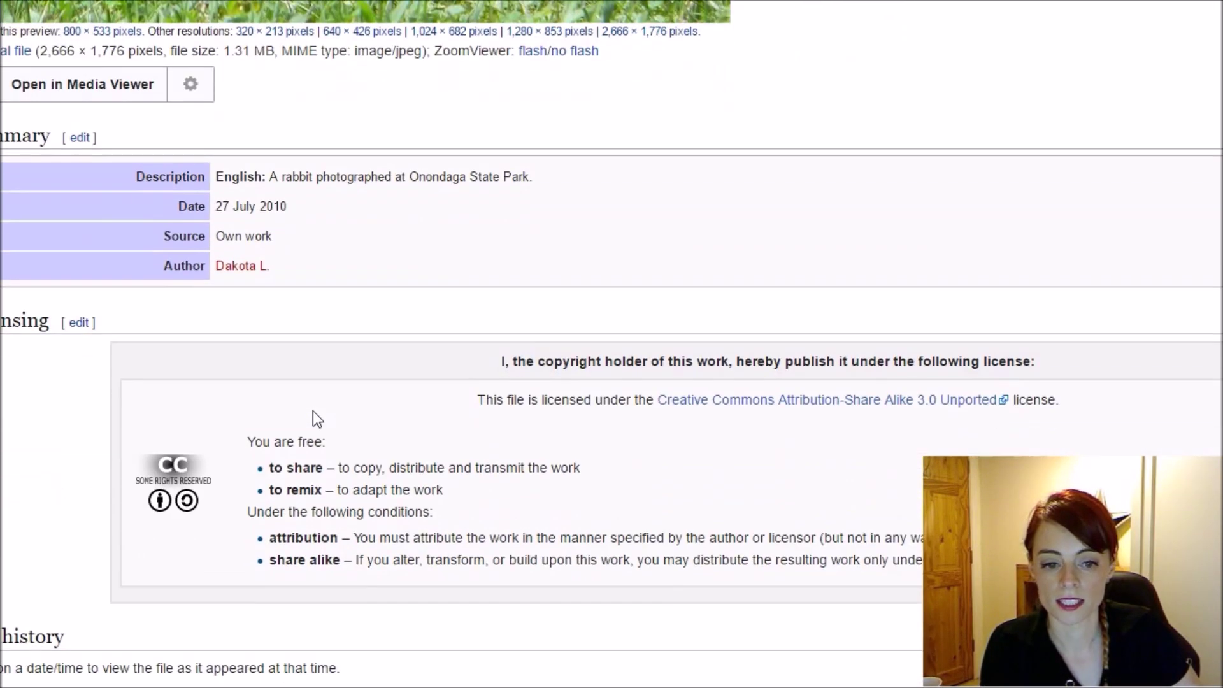
scroll(315, 411, down, 2)
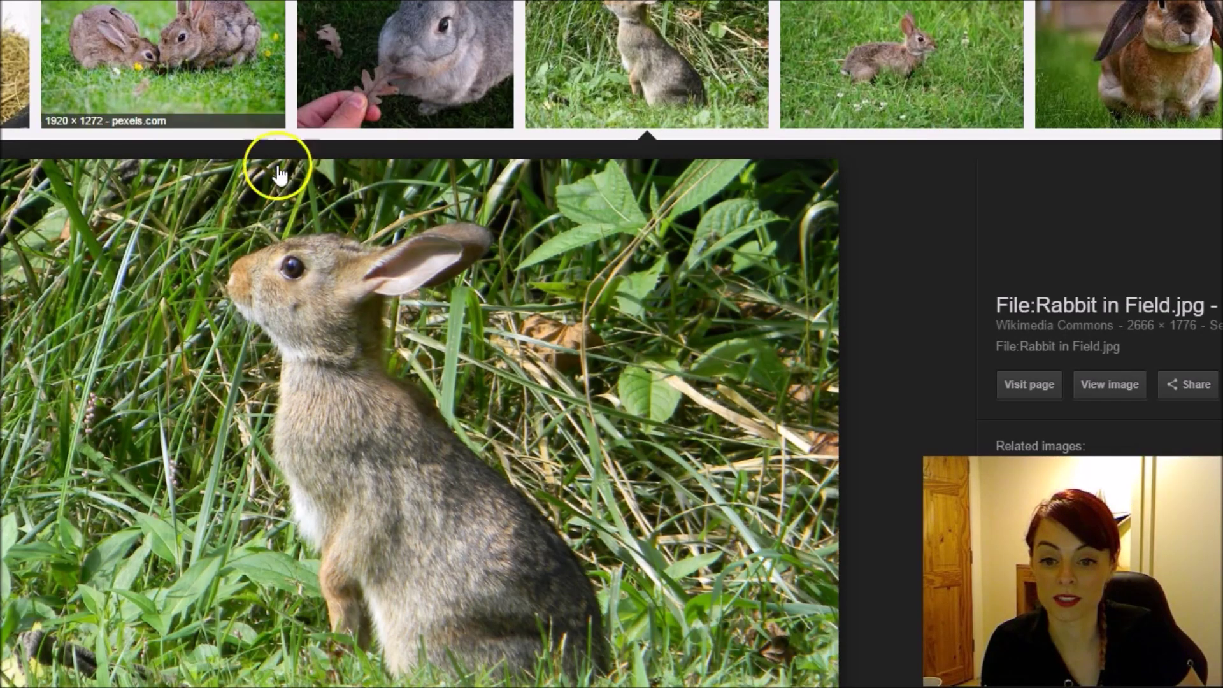
scroll(363, 300, up, 7)
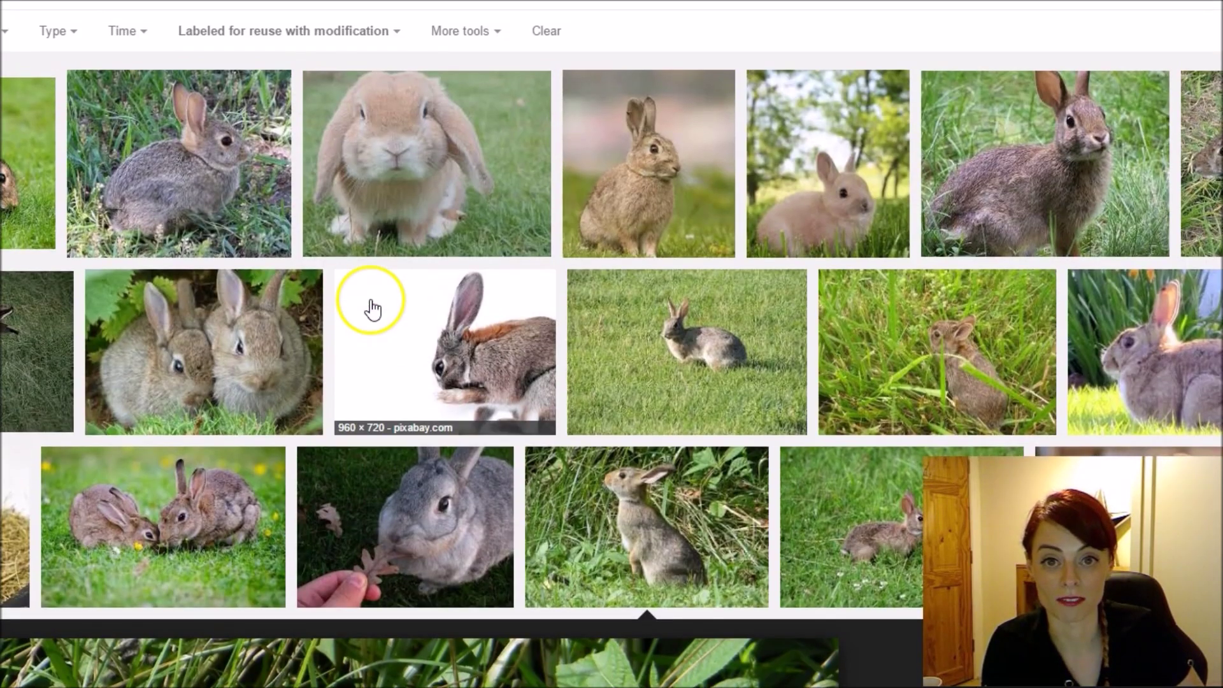